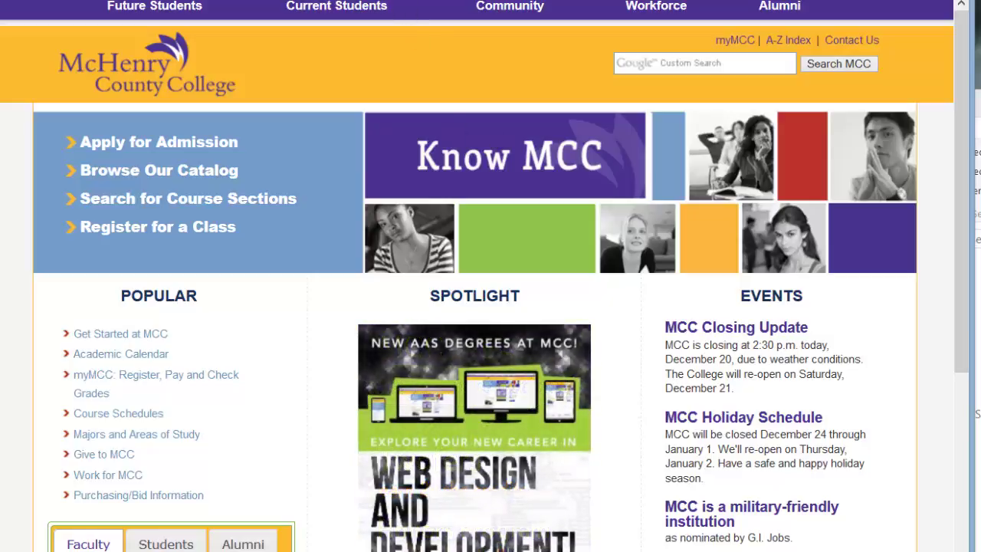
# Step: Go to the mccdgm.net cPanel login by picking it from the address-bar suggestions
pyautogui.write('mccdgm')
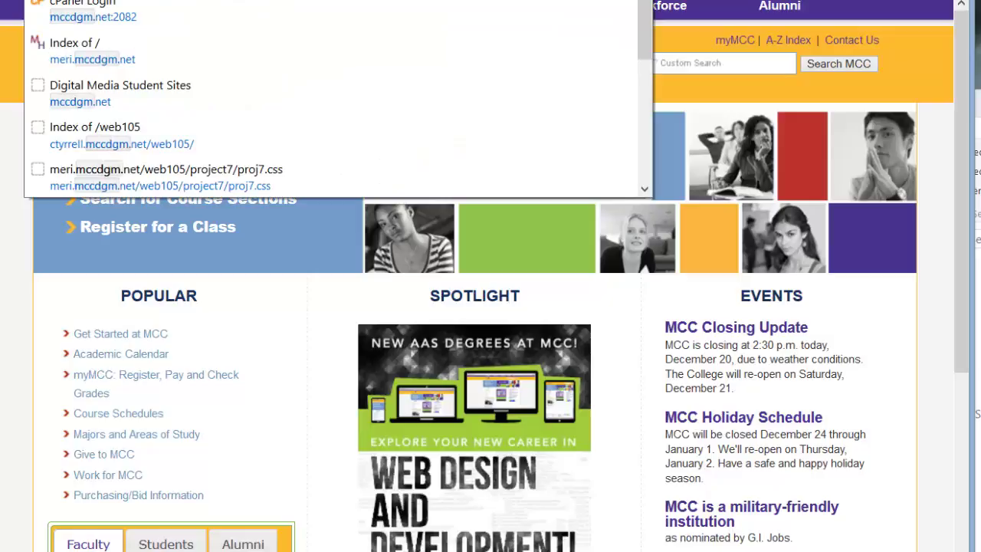
pyautogui.press('Escape')
pyautogui.press('Down')
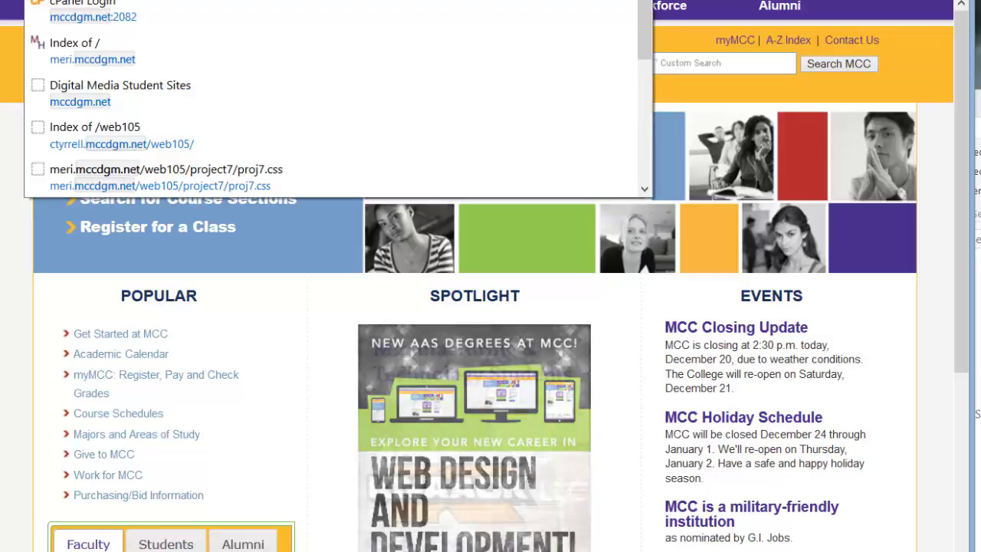
pyautogui.scroll(-1, 337, 100)
pyautogui.scroll(-3, 337, 100)
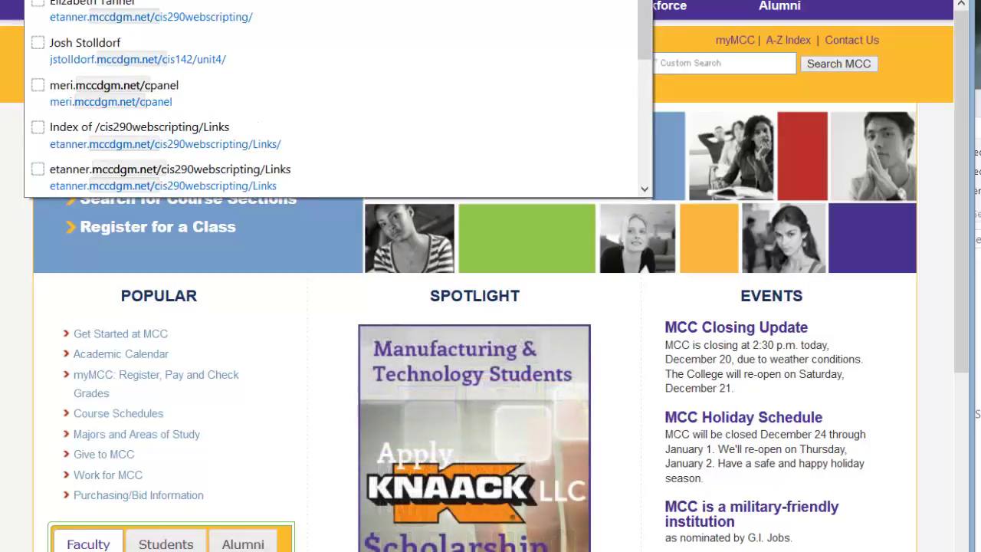
pyautogui.press('Escape')
pyautogui.press('Return')
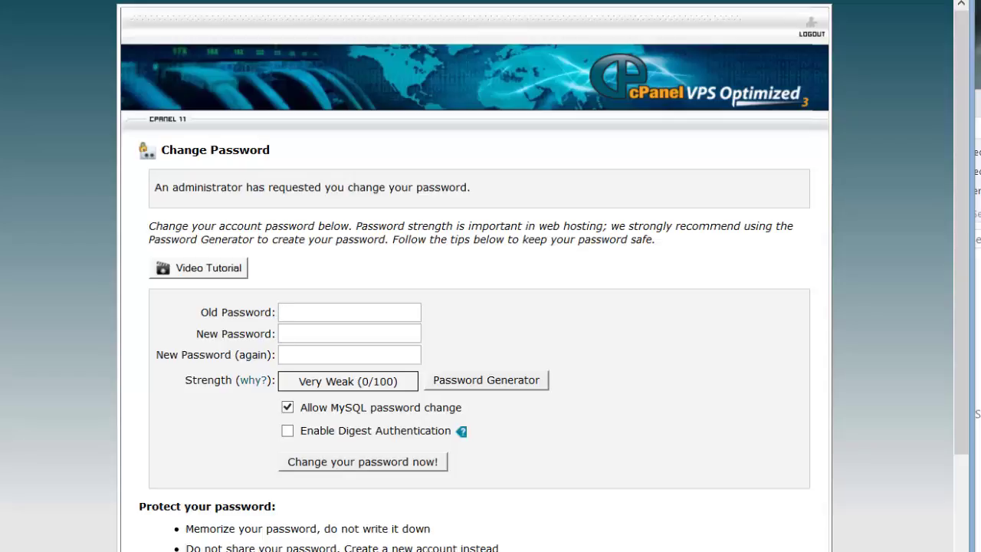
# Step: Enter the old account password and a very strong new password twice, then submit the change
pyautogui.write('••••••••')
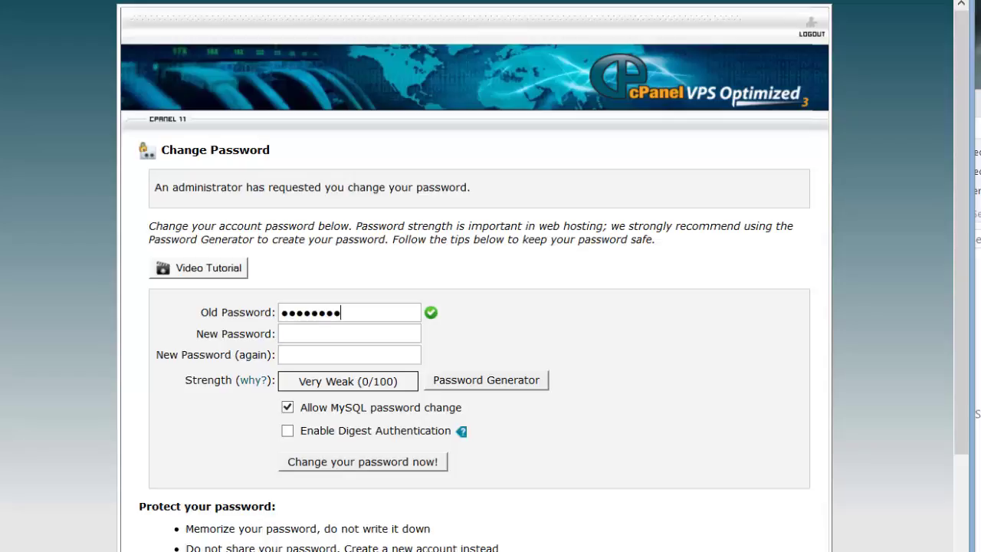
pyautogui.press('Tab')
pyautogui.write('•••')
pyautogui.press('BackSpace')
pyautogui.press('BackSpace')
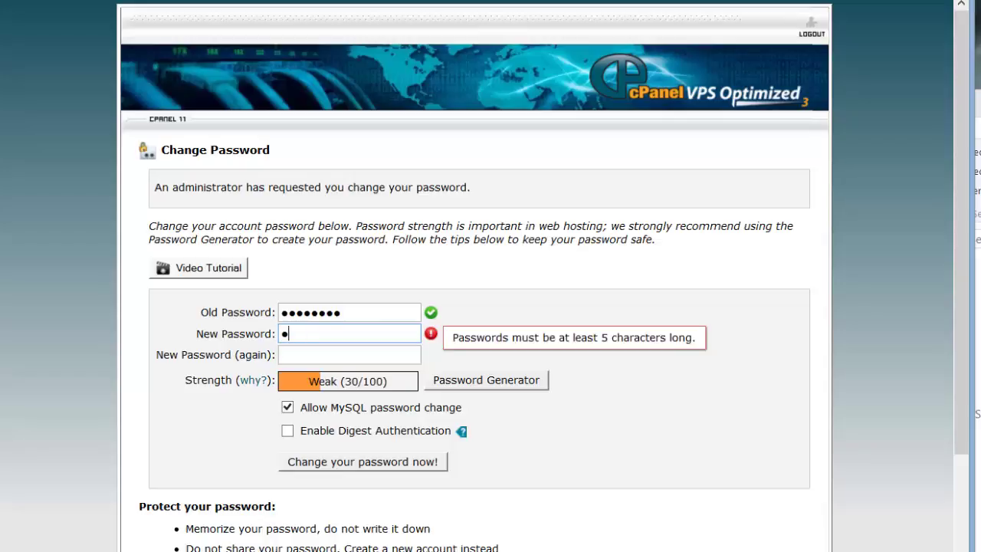
pyautogui.write('••••••')
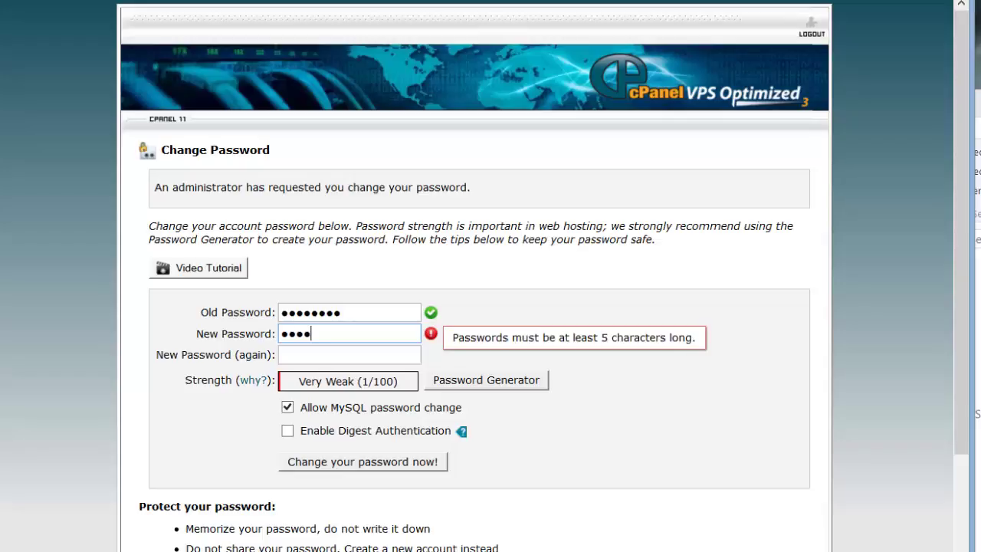
pyautogui.write('•••')
pyautogui.press('Tab')
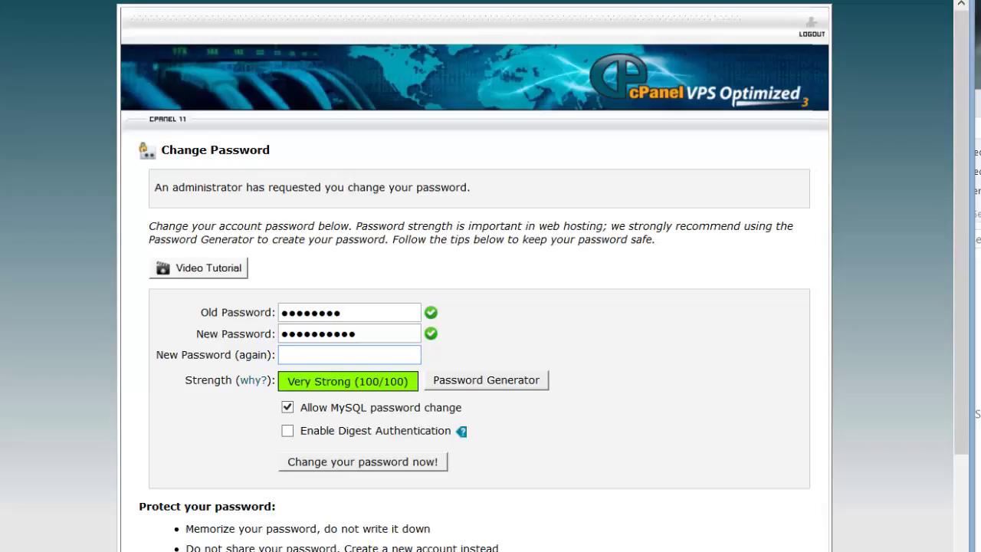
pyautogui.write('•••••••••')
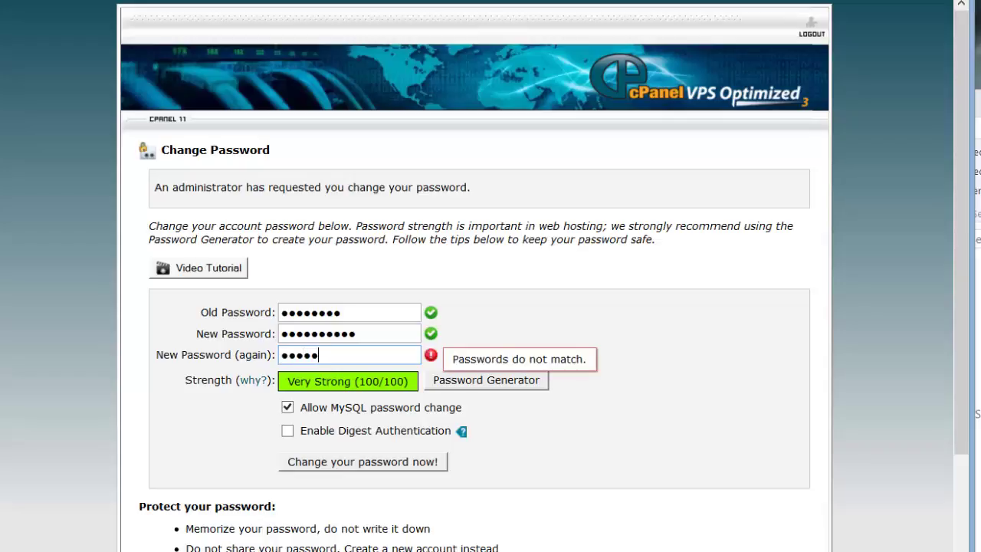
pyautogui.write('•')
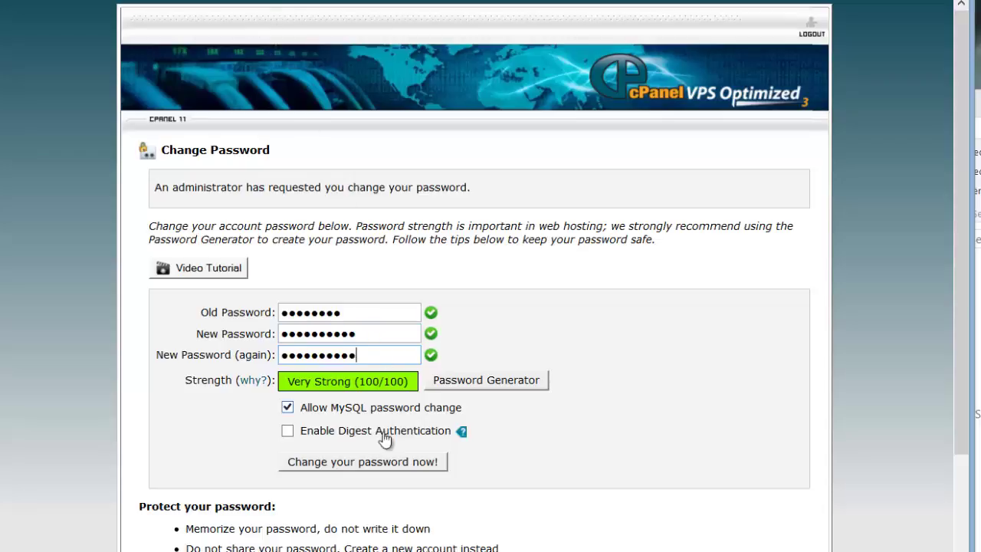
pyautogui.click(380, 463)
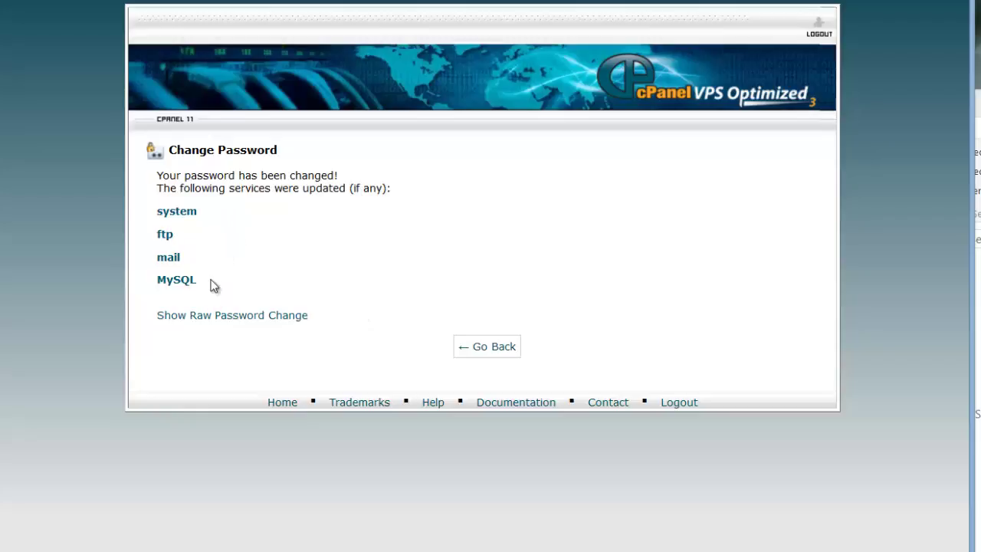
# Step: Return to the cPanel login page and log in with the new password
pyautogui.click(471, 349)
pyautogui.click(475, 345)
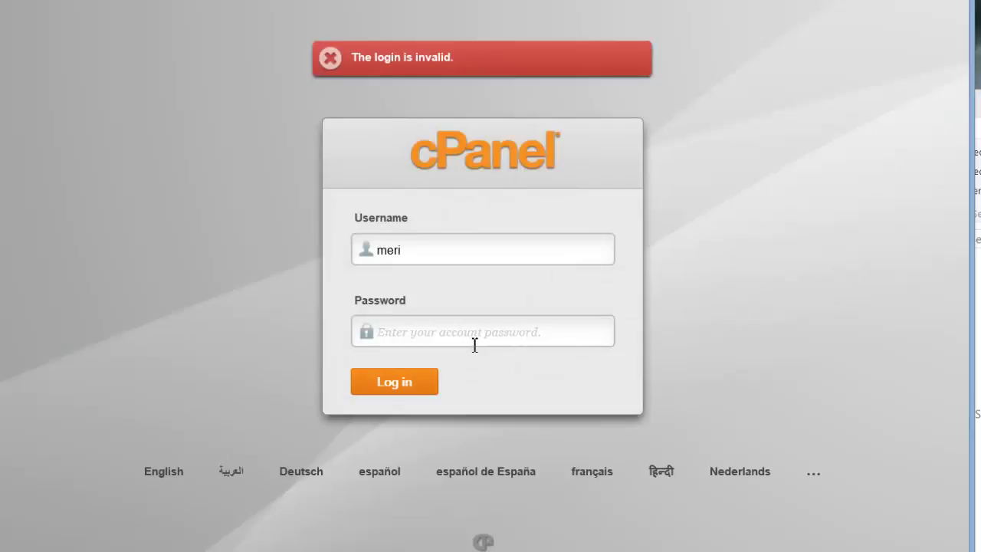
pyautogui.write('•••••')
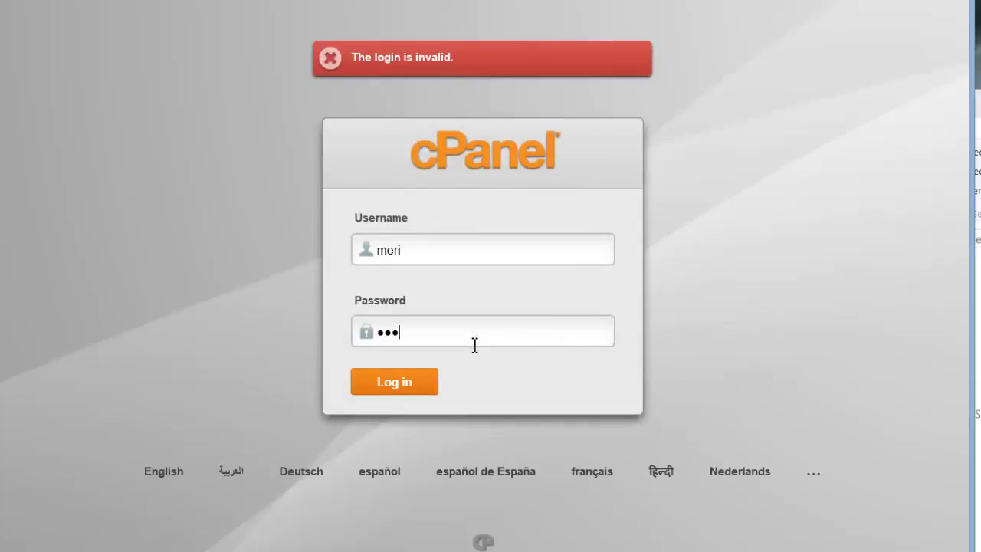
pyautogui.write('•••••')
pyautogui.click(418, 387)
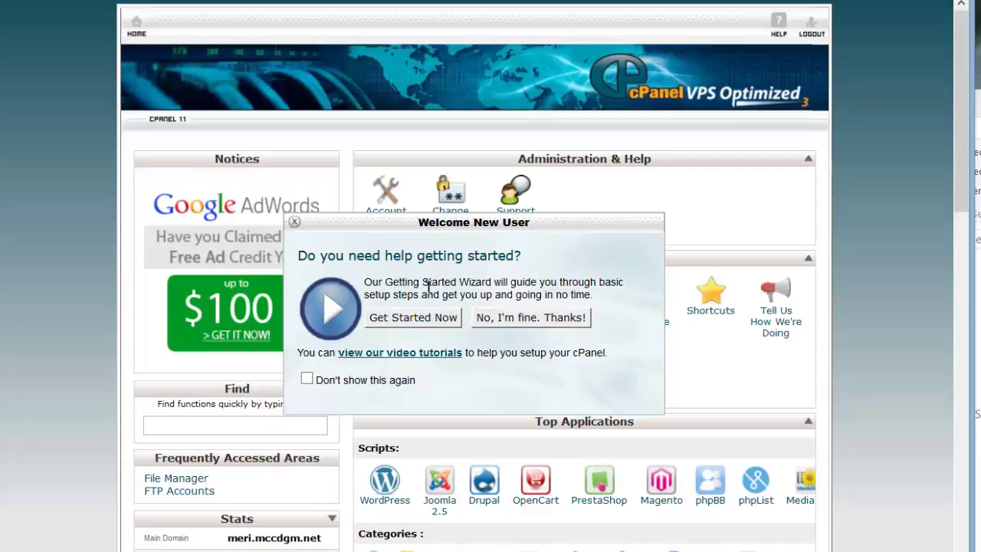
# Step: Tick 'Don't show this again', close the Welcome New User box, and browse down to the Files tools
pyautogui.click(307, 380)
pyautogui.click(294, 222)
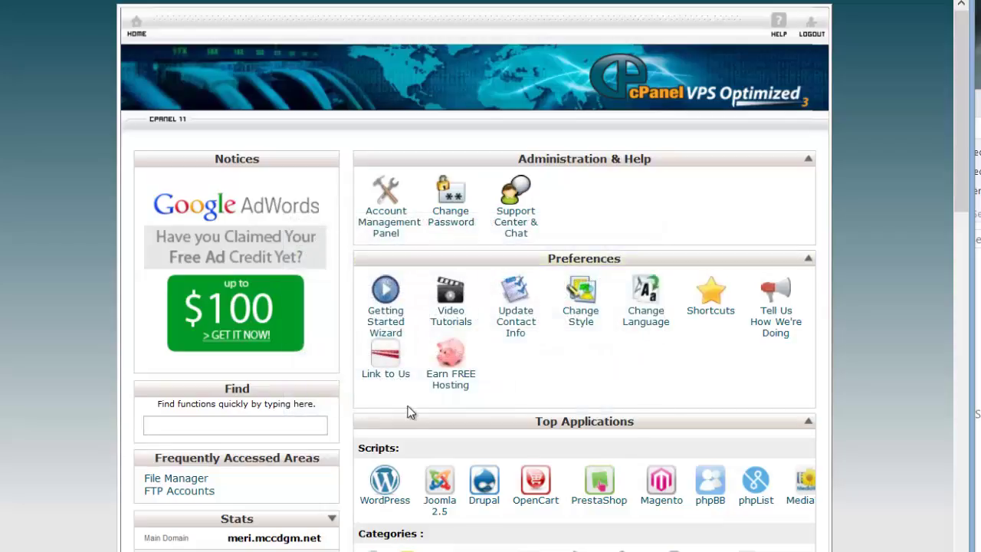
pyautogui.scroll(-3, 406, 409)
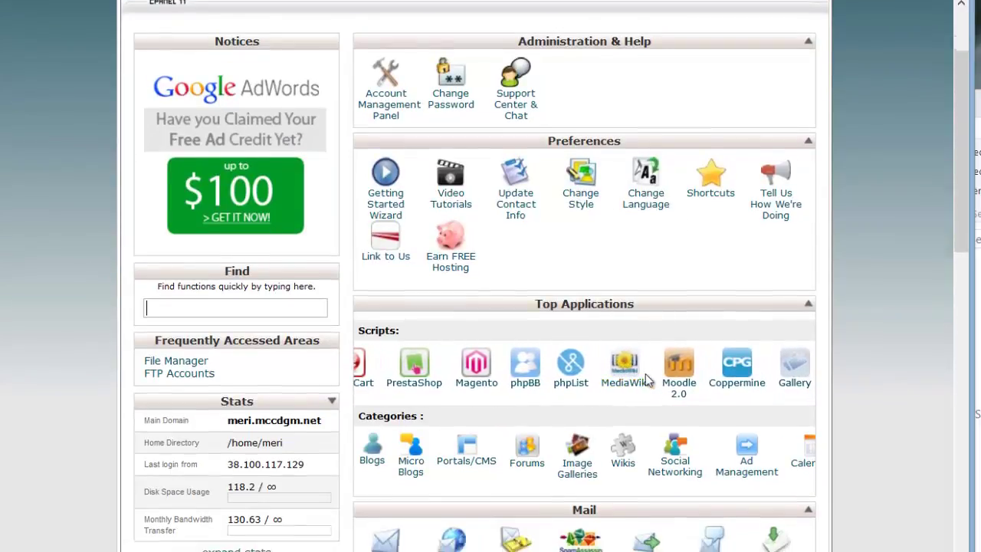
pyautogui.scroll(-3, 647, 377)
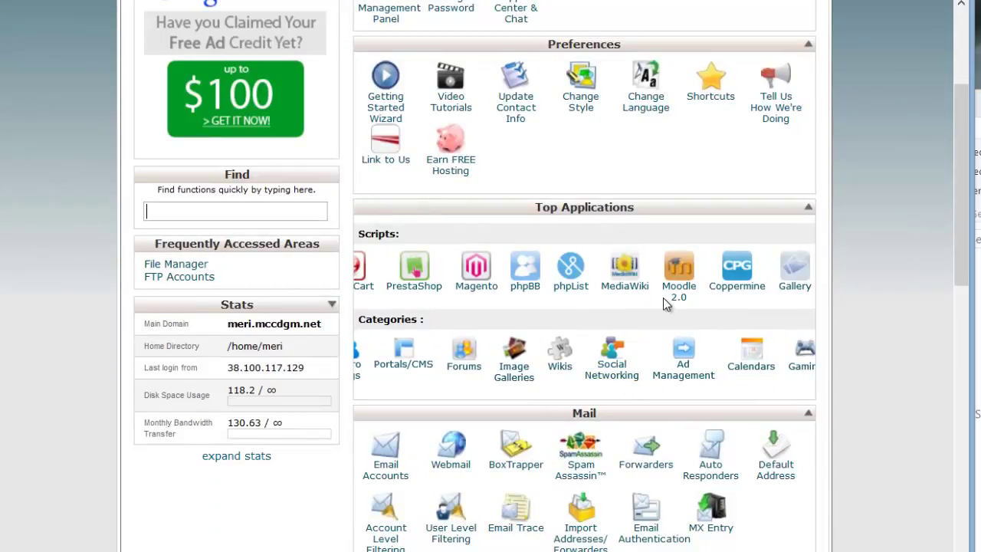
pyautogui.scroll(-3, 664, 301)
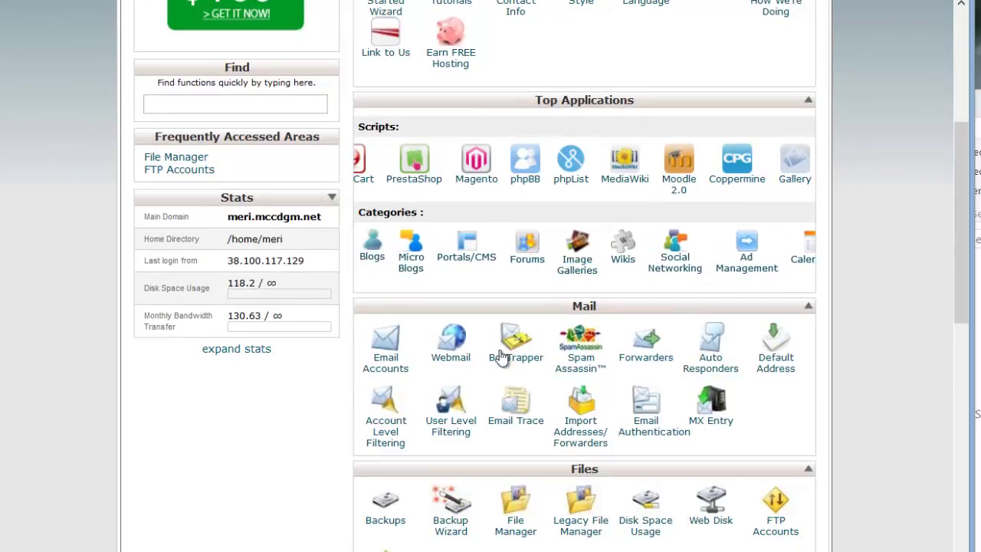
pyautogui.scroll(-5, 560, 371)
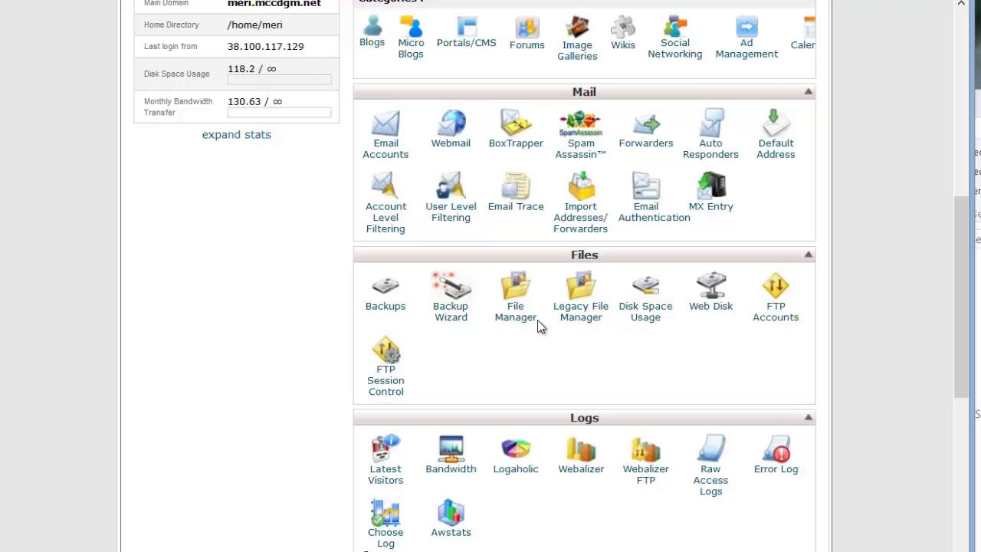
# Step: Open File Manager on Web Root (public_html/www), then start a new browser tab
pyautogui.click(513, 319)
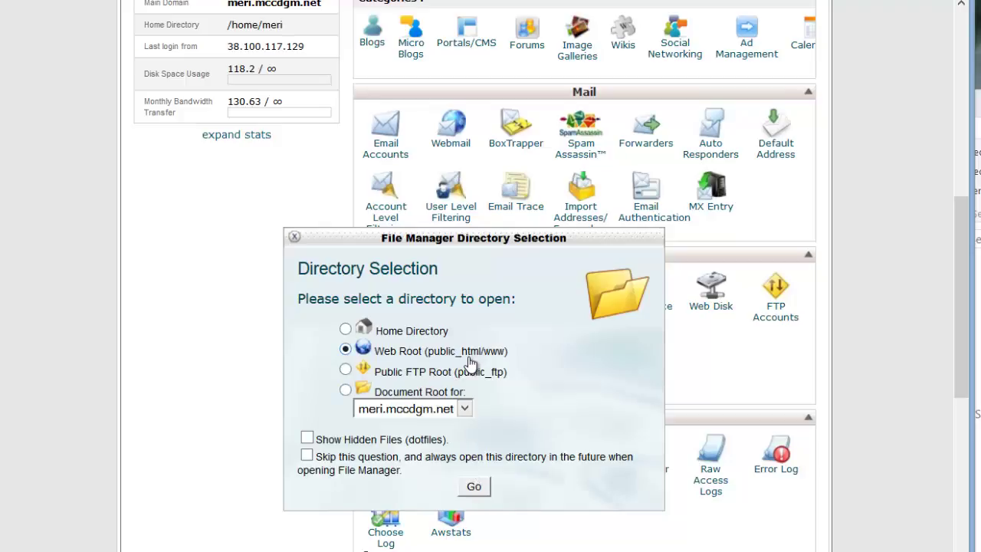
pyautogui.click(475, 485)
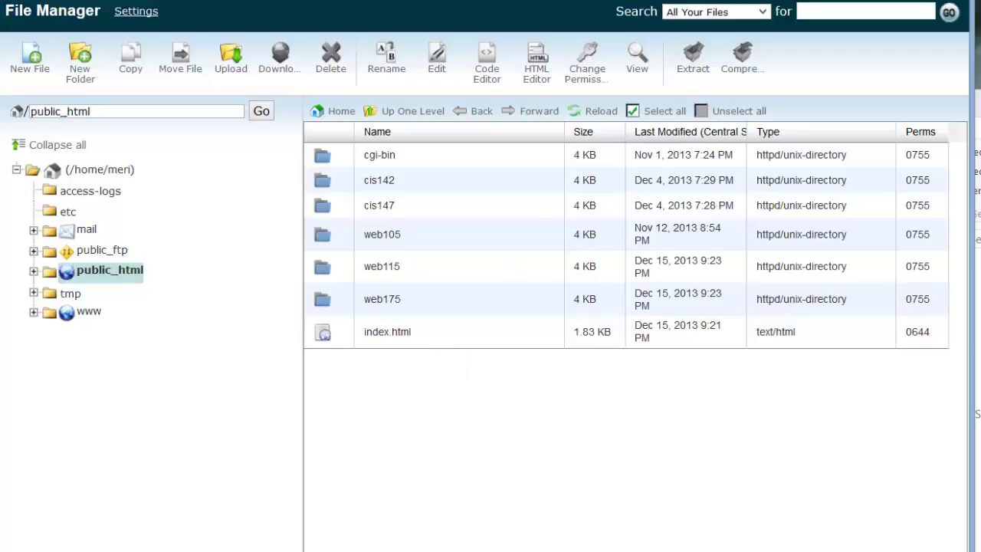
pyautogui.hotkey('ctrl', 't')
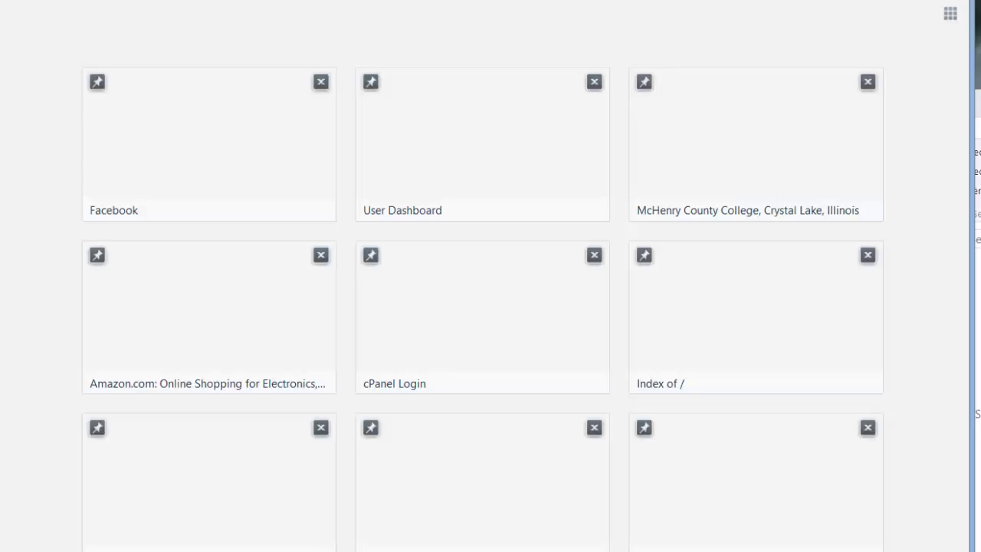
# Step: Enter meri.mccdgm.net/ in the new tab's address bar
pyautogui.write('meri.mcc')
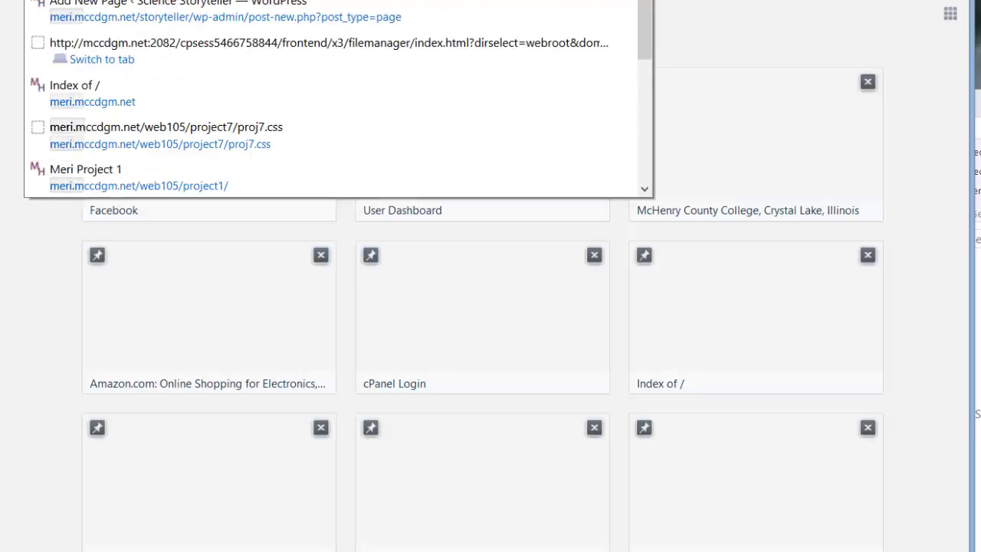
pyautogui.write('dgm.net/')
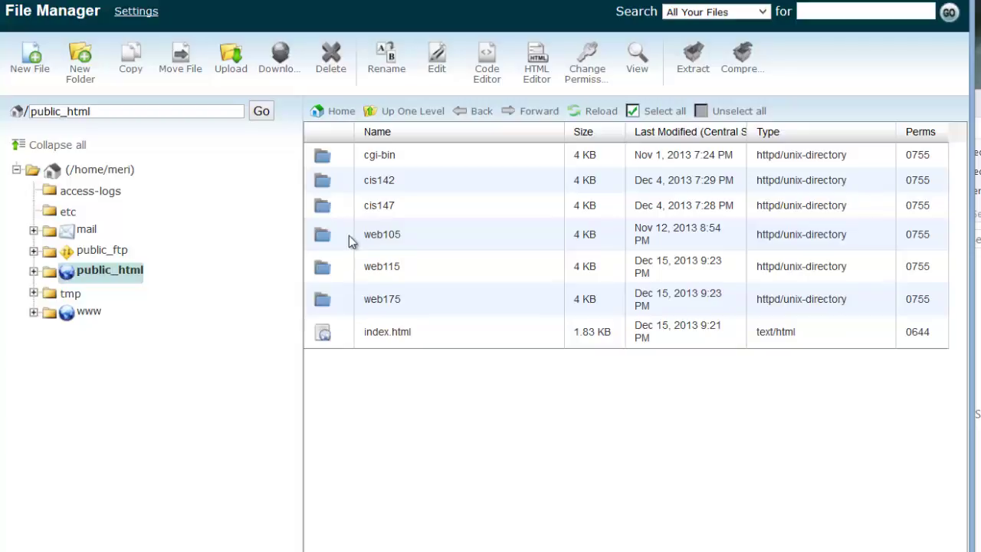
# Step: Try making a web175 folder, cancel since it already exists, and open the existing web175 folder
pyautogui.click(99, 81)
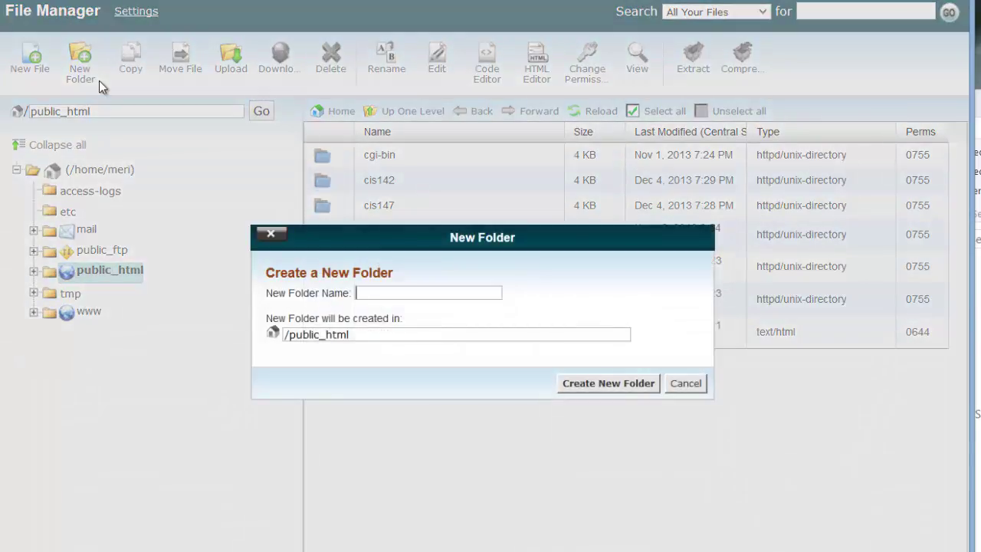
pyautogui.write('web17')
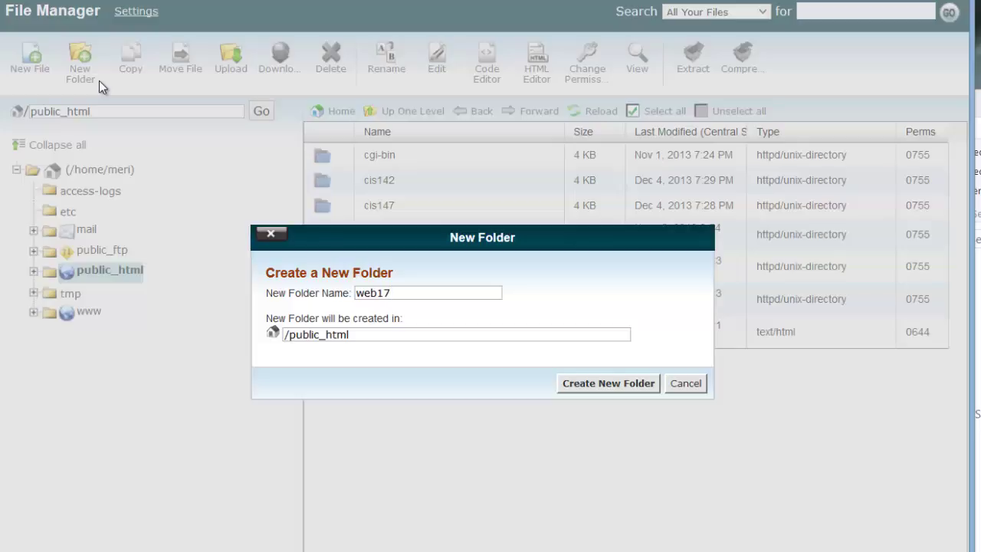
pyautogui.write('5')
pyautogui.click(677, 384)
pyautogui.click(332, 306)
pyautogui.doubleClick(332, 306)
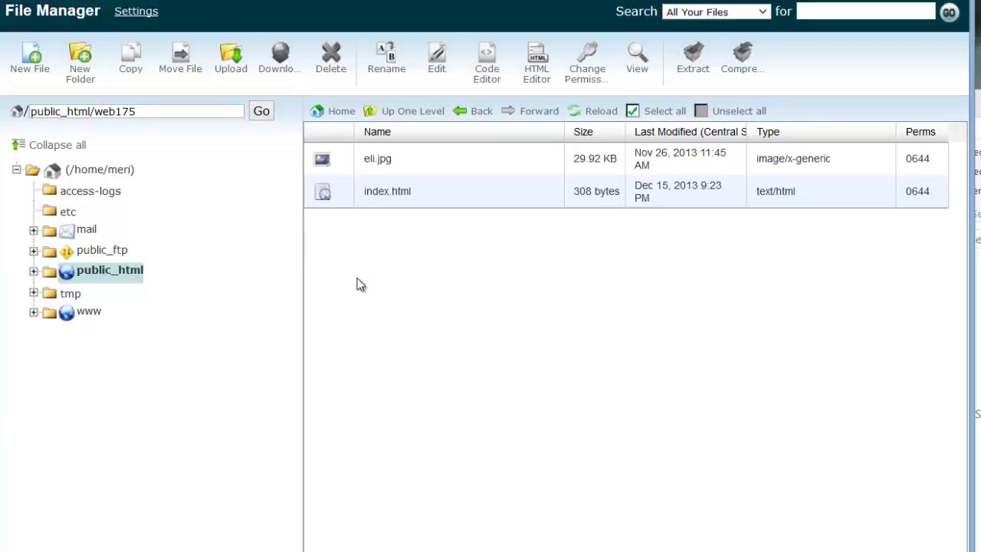
# Step: Create the labs and images folders inside web175
pyautogui.click(81, 69)
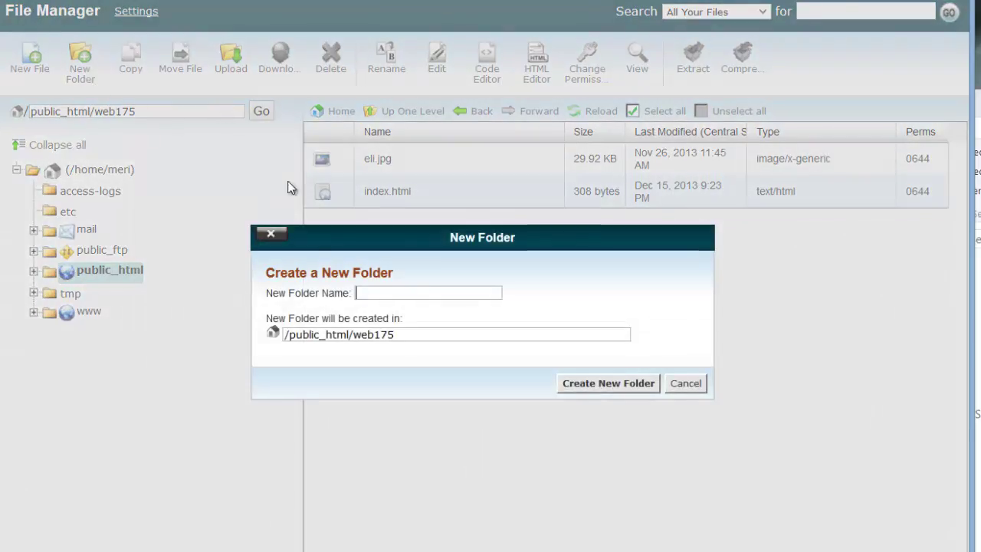
pyautogui.write('labs')
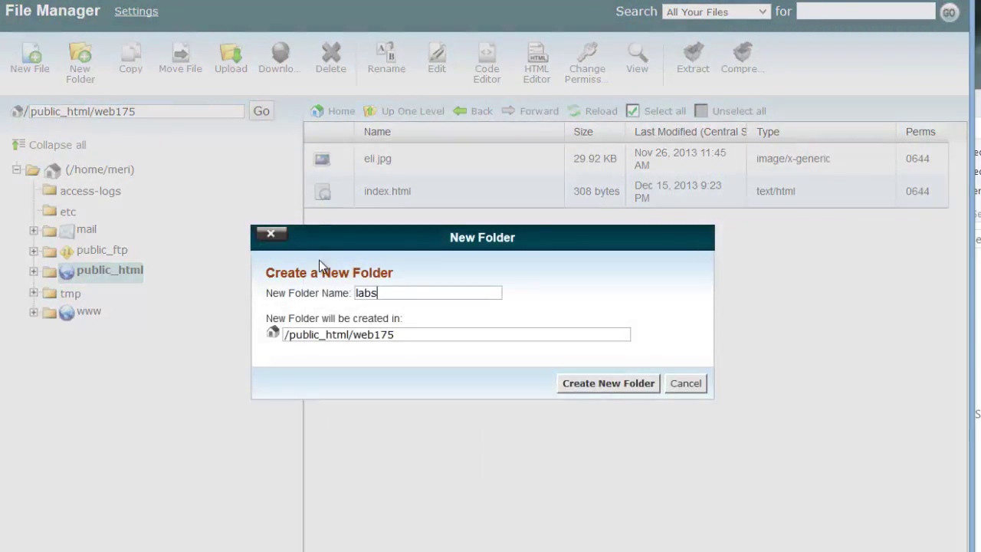
pyautogui.click(633, 383)
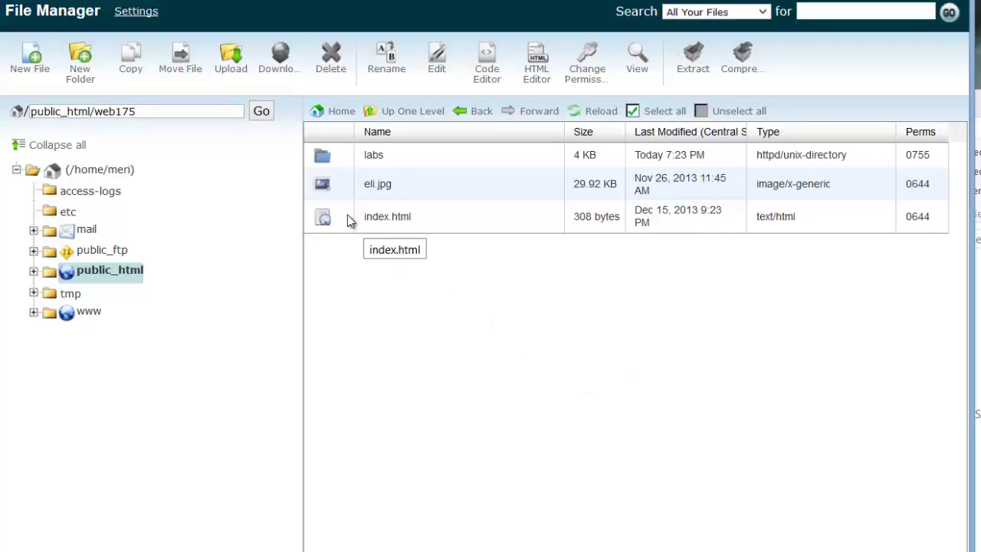
pyautogui.click(92, 70)
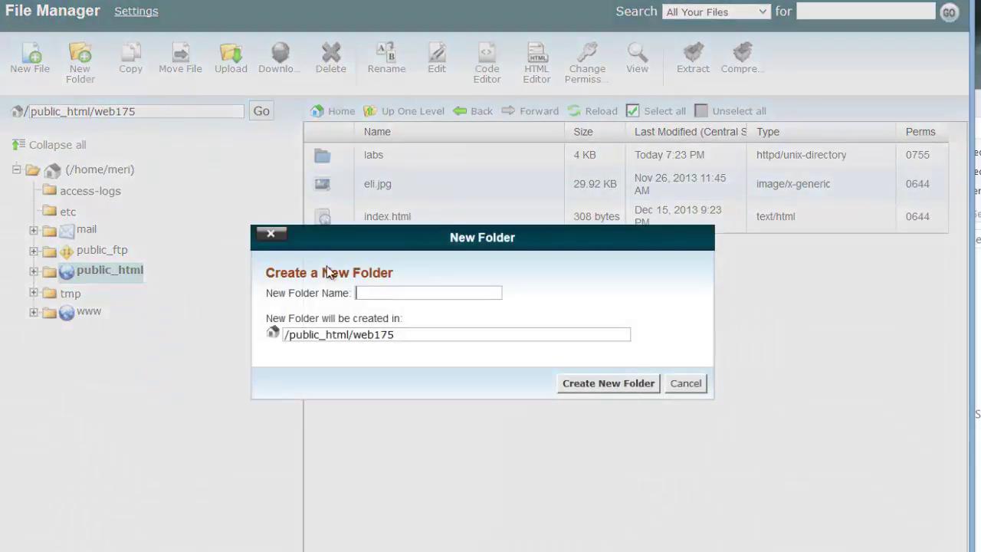
pyautogui.write('images')
pyautogui.press('Return')
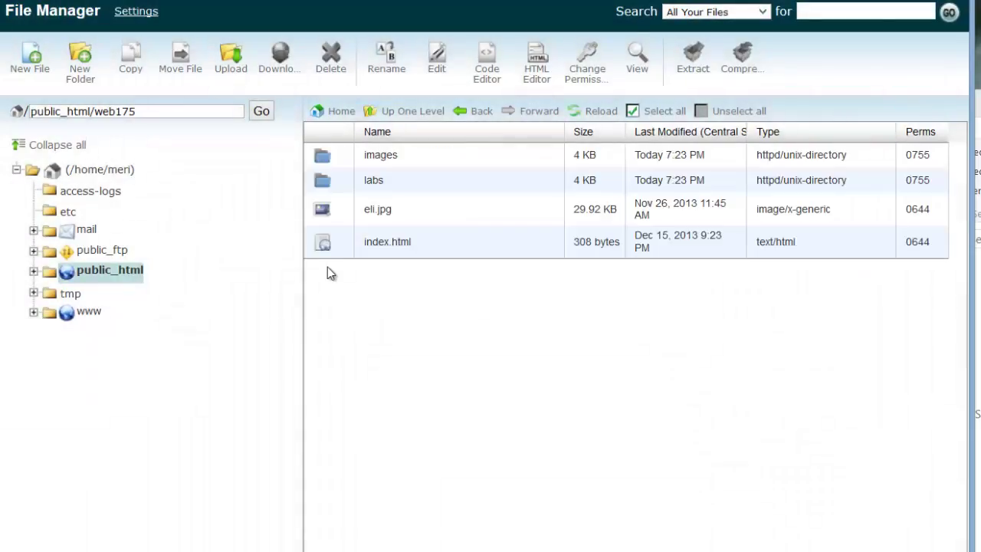
# Step: Move eli.jpg into the labs folder and create a css folder in web175
pyautogui.click(376, 214)
pyautogui.moveTo(323, 202); pyautogui.dragTo(322, 183)
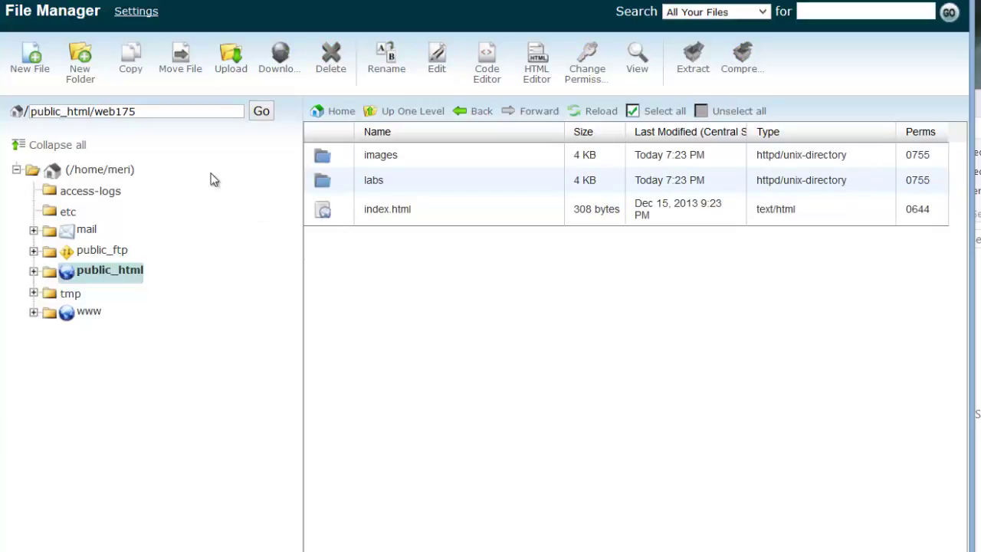
pyautogui.click(80, 55)
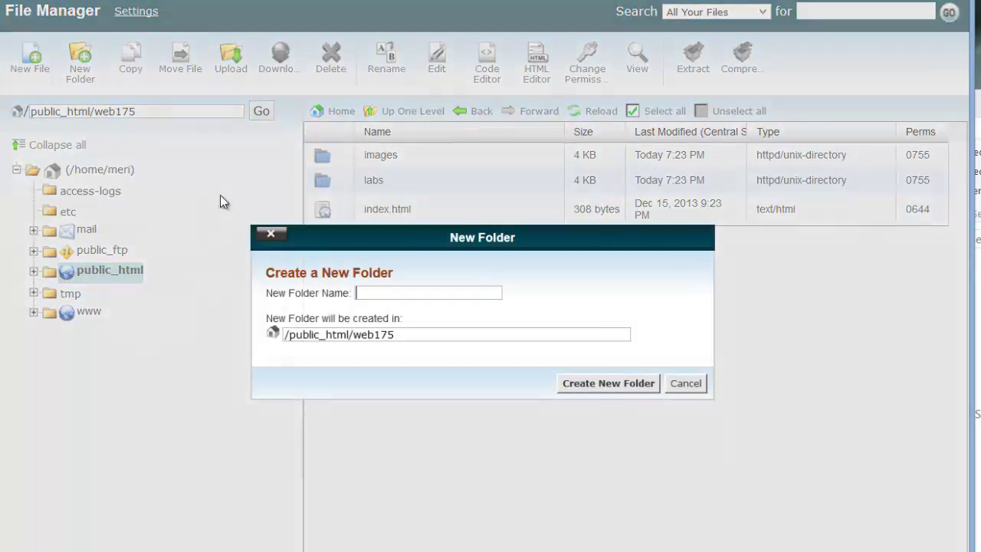
pyautogui.write('css')
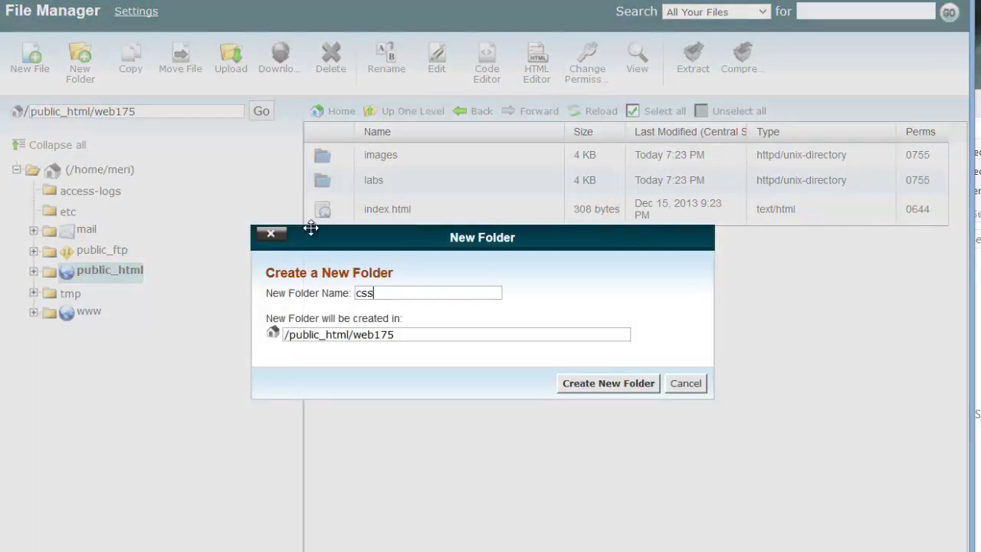
pyautogui.click(644, 379)
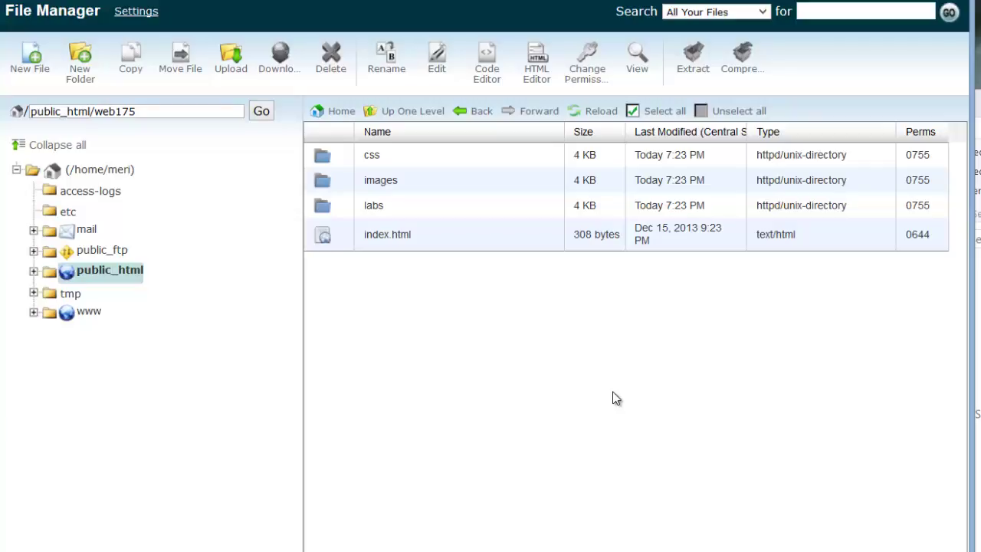
# Step: Select the index.html file in the web175 folder
pyautogui.click(377, 238)
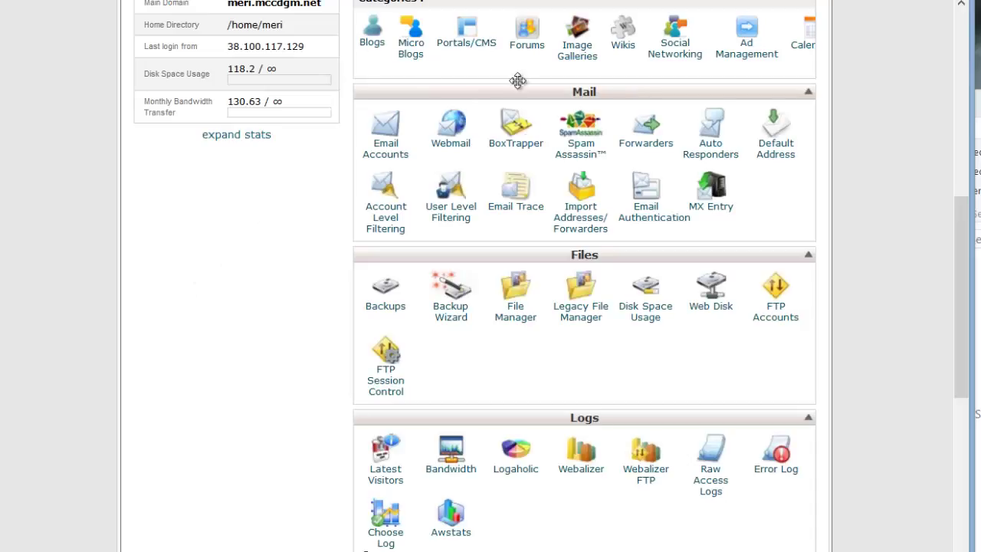
# Step: Open FTP Accounts from Files and scroll to the special meri and meri_logs accounts
pyautogui.click(772, 306)
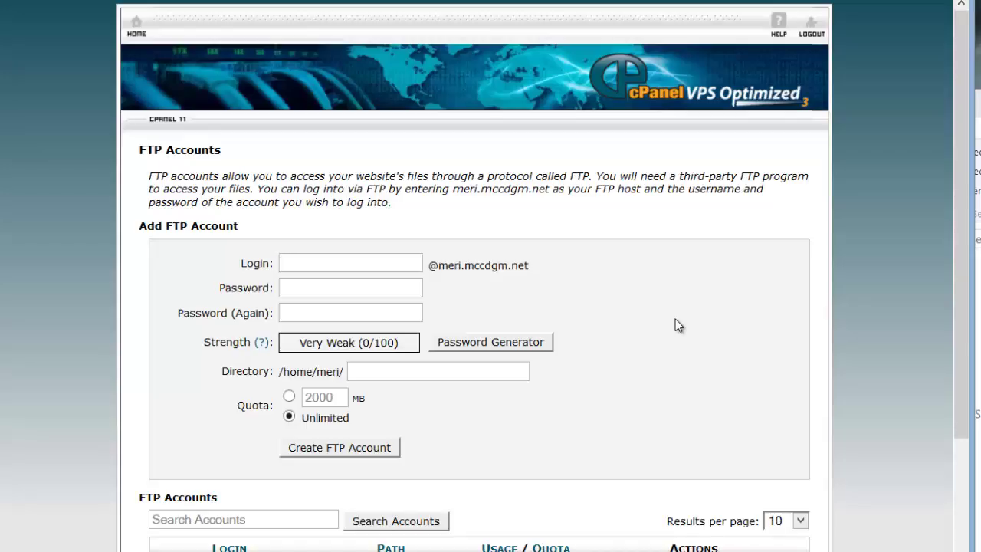
pyautogui.scroll(-3, 675, 320)
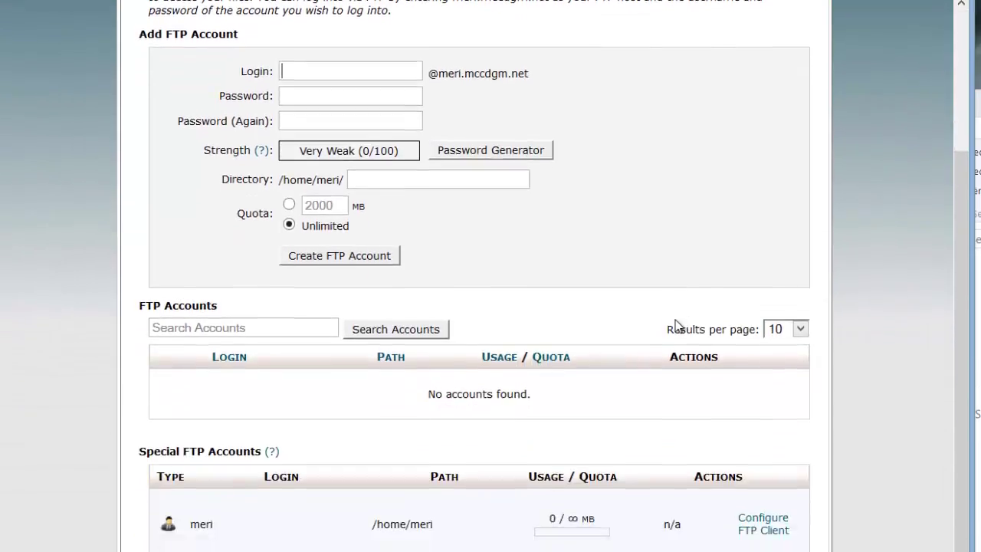
pyautogui.scroll(-1, 677, 326)
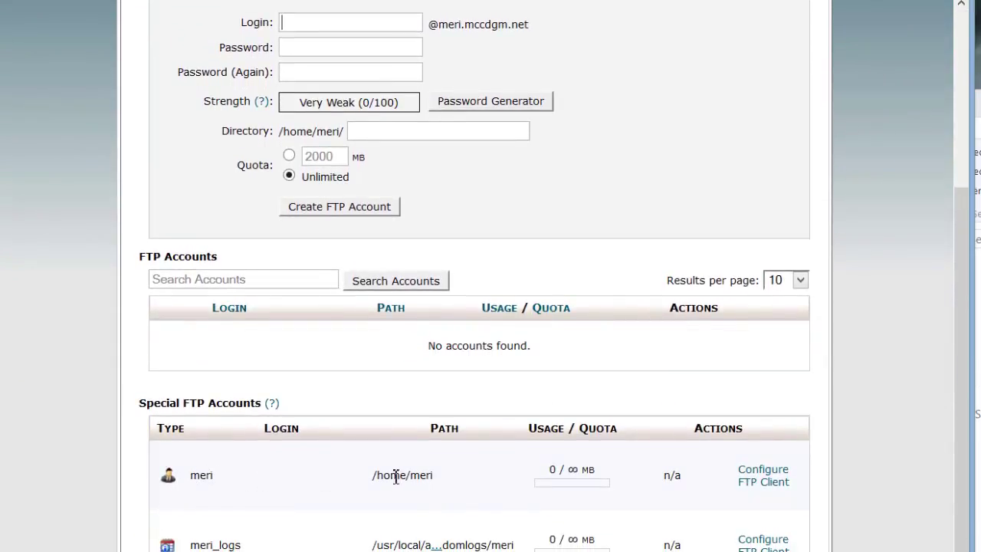
# Step: Display the main account's manual FTP settings: server ftp.meri.mccdgm.net, FTP port 21, SFTP port 22
pyautogui.click(767, 491)
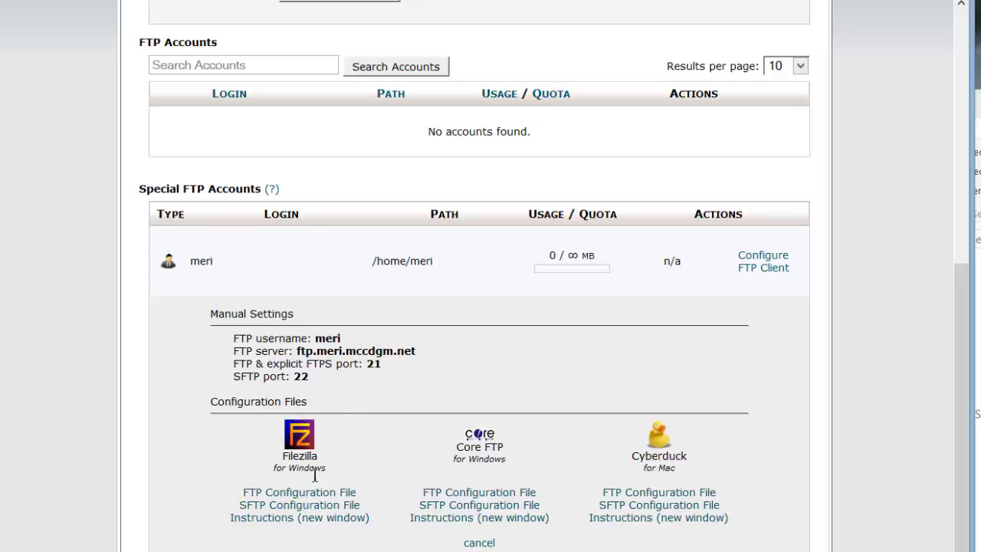
pyautogui.click(699, 505)
pyautogui.scroll(6, 392, 403)
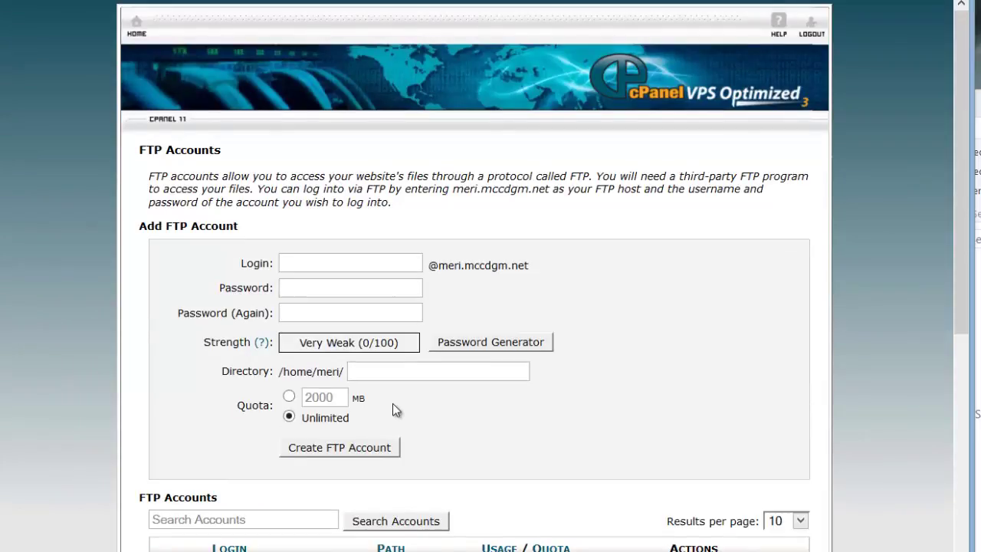